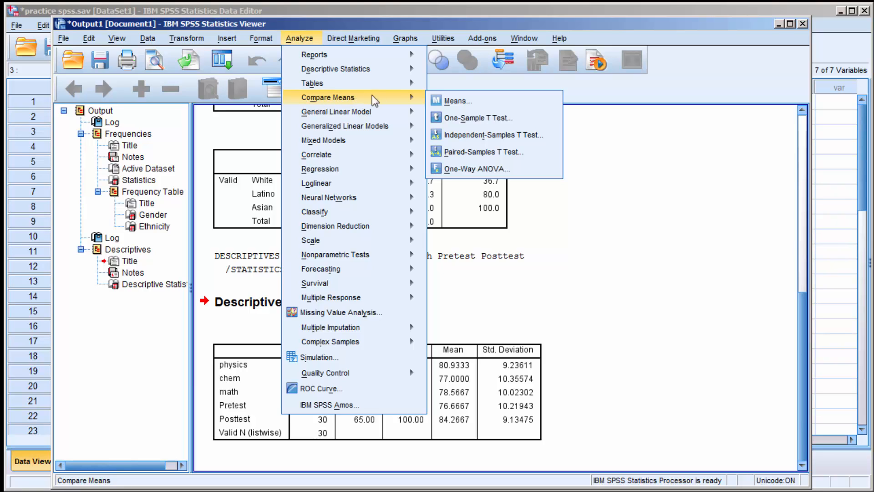
- Set up an Independent-Samples T Test with physics, chem, math, Pretest and Posttest as test variables and Gender as grouping variable
{"action": "left_click", "coordinate": [504, 140]}
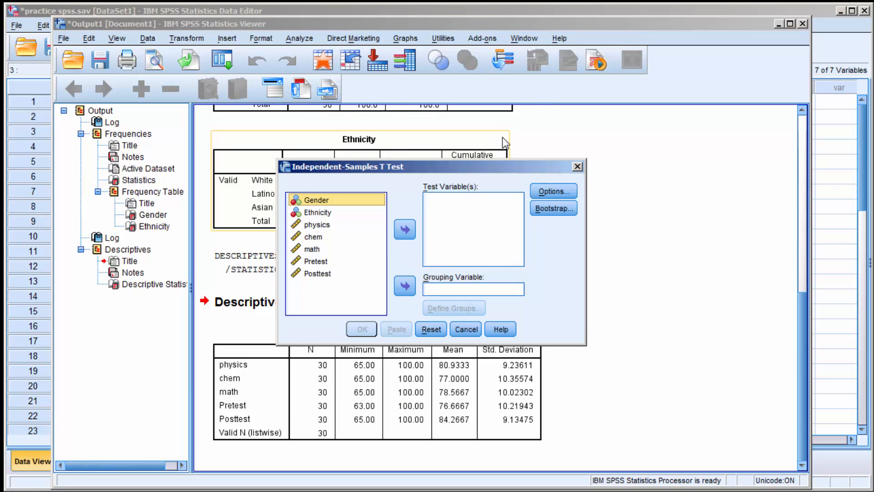
{"action": "left_click", "coordinate": [317, 225]}
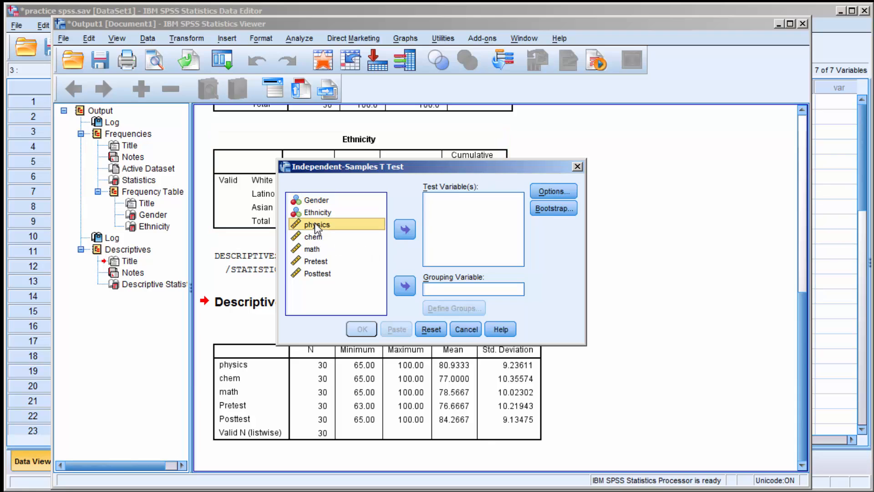
{"action": "left_click", "coordinate": [317, 273], "text": "shift"}
{"action": "left_click", "coordinate": [408, 229]}
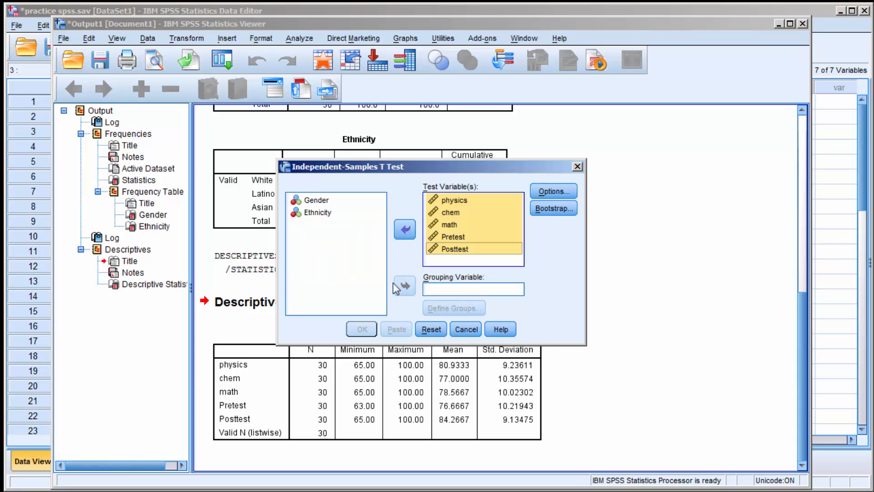
{"action": "left_click", "coordinate": [310, 199]}
{"action": "left_click", "coordinate": [310, 199]}
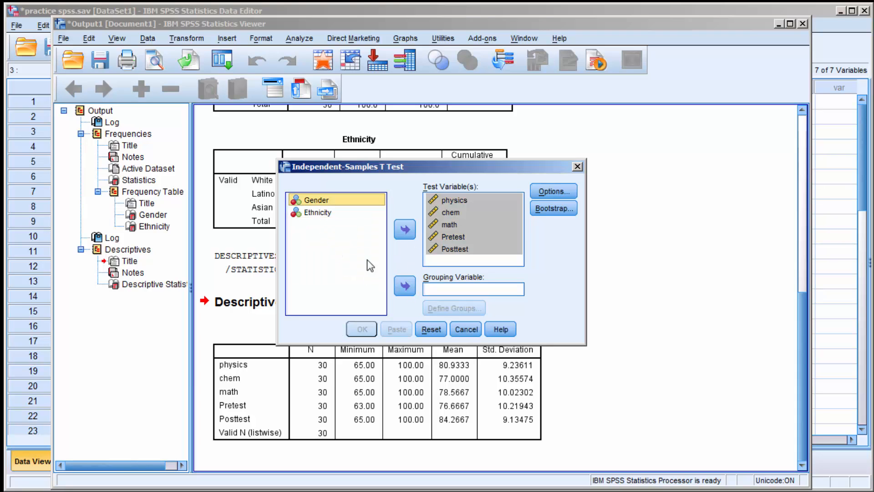
{"action": "left_click", "coordinate": [403, 285]}
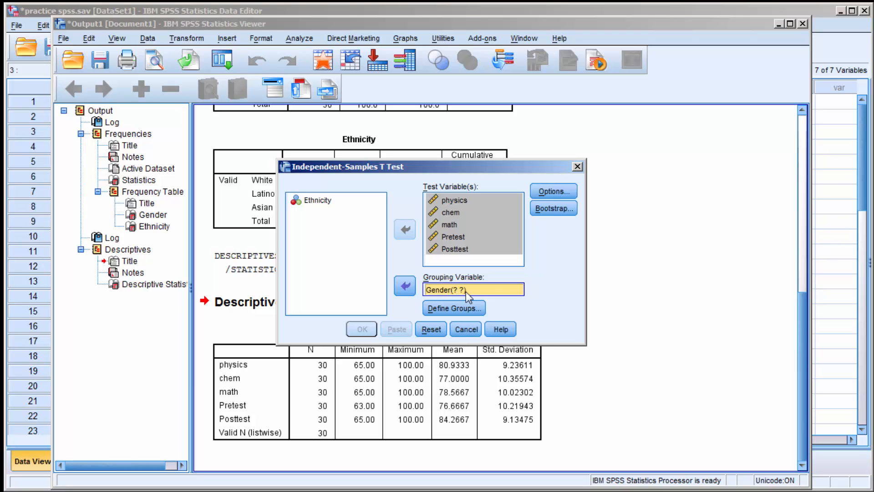
- Define the Gender groups with values 1 and 2, and run the independent-samples t test
{"action": "left_click", "coordinate": [447, 312]}
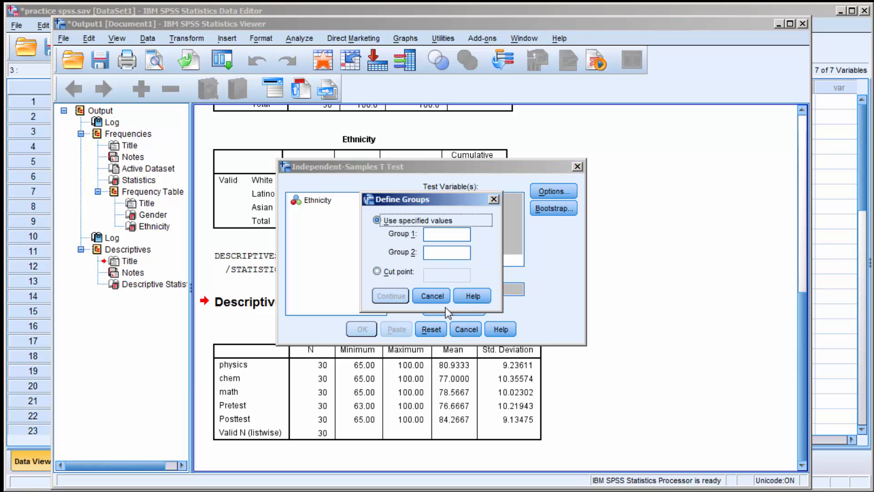
{"action": "left_click", "coordinate": [439, 235]}
{"action": "type", "text": "1"}
{"action": "left_click", "coordinate": [439, 255]}
{"action": "type", "text": "2"}
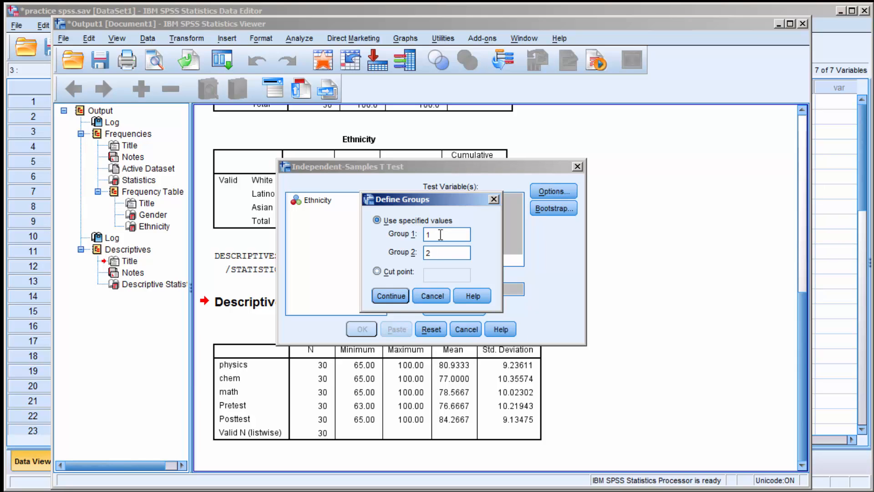
{"action": "left_click", "coordinate": [392, 295]}
{"action": "left_click", "coordinate": [362, 329]}
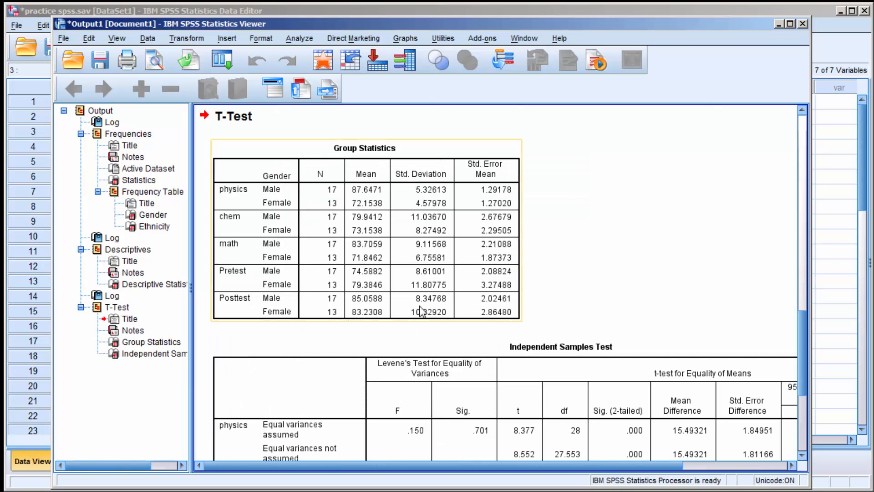
- Examine the Group Statistics and Independent Samples Test tables, comparing group means, Levene's test and two-tailed significance for each variable
{"action": "scroll", "coordinate": [684, 246], "scroll_direction": "down", "scroll_amount": 5}
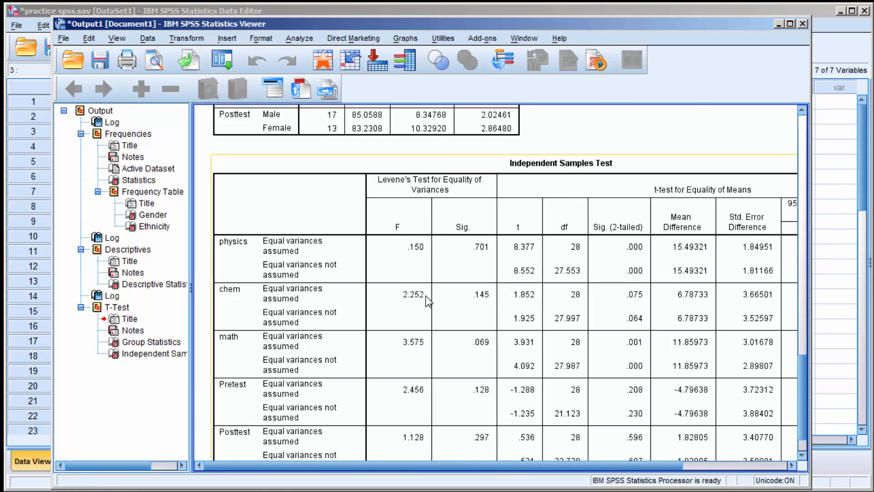
{"action": "scroll", "coordinate": [432, 296], "scroll_direction": "up", "scroll_amount": 6}
{"action": "scroll", "coordinate": [432, 296], "scroll_direction": "down", "scroll_amount": 7}
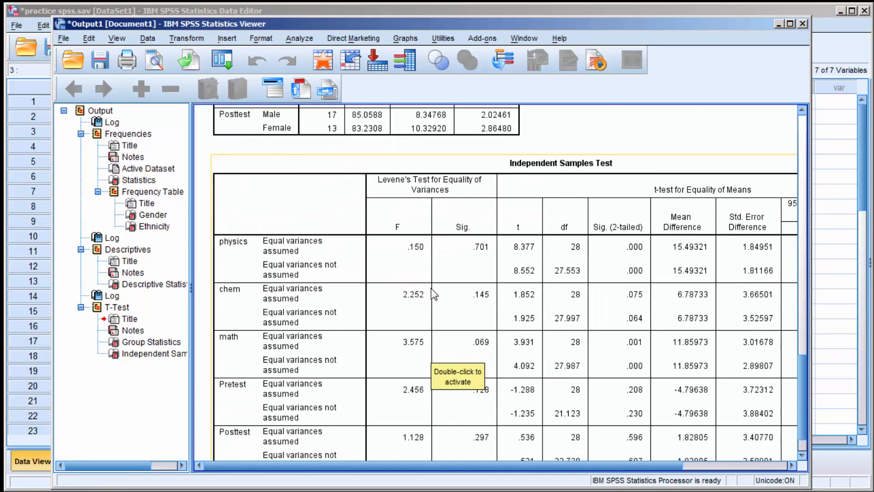
{"action": "left_click_drag", "start_coordinate": [567, 465], "coordinate": [610, 471]}
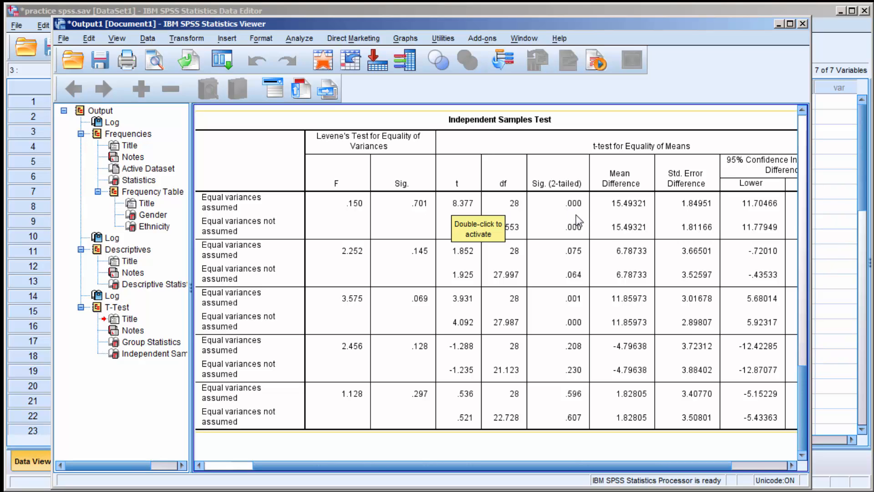
{"action": "left_click_drag", "start_coordinate": [449, 463], "coordinate": [380, 455]}
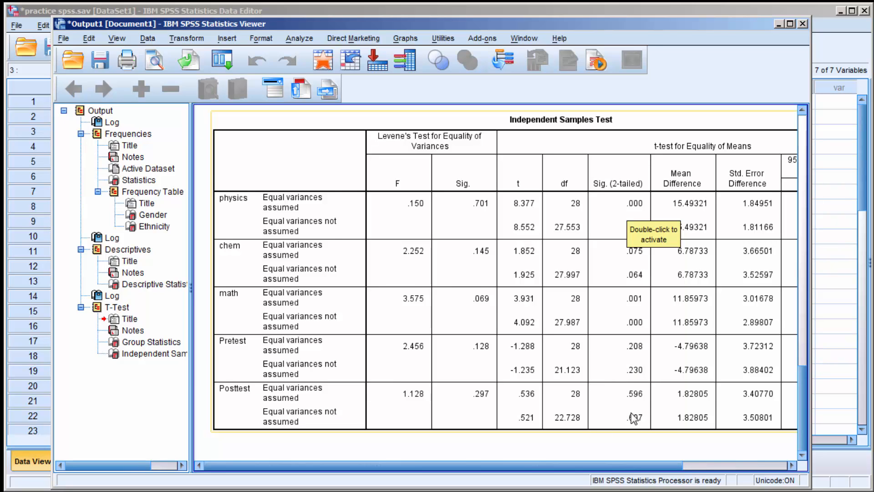
{"action": "scroll", "coordinate": [633, 416], "scroll_direction": "up", "scroll_amount": 5}
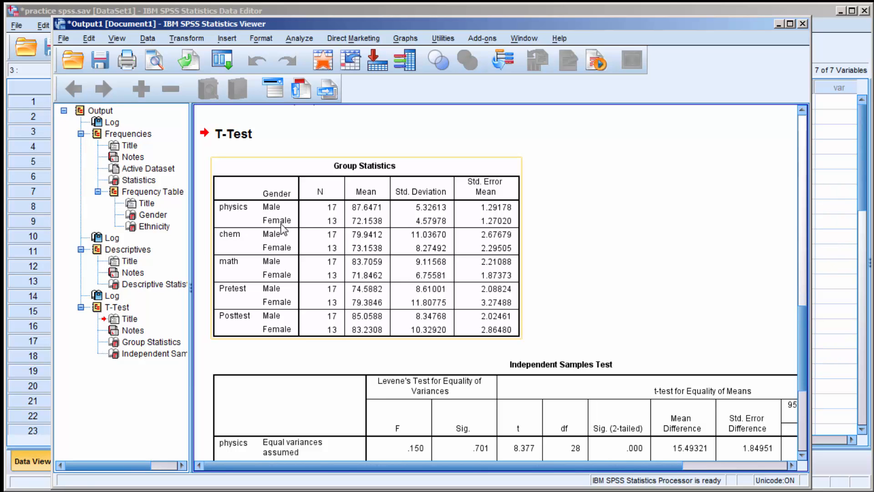
{"action": "scroll", "coordinate": [575, 353], "scroll_direction": "down", "scroll_amount": 5}
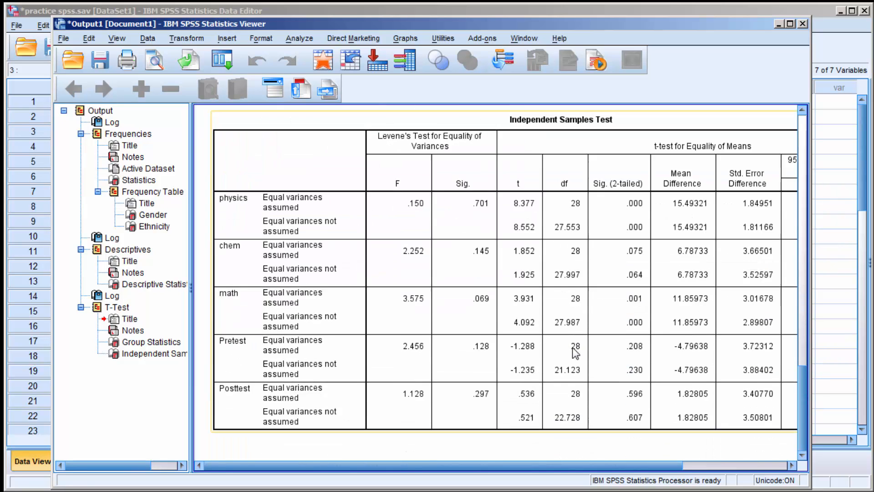
{"action": "scroll", "coordinate": [574, 353], "scroll_direction": "up", "scroll_amount": 5}
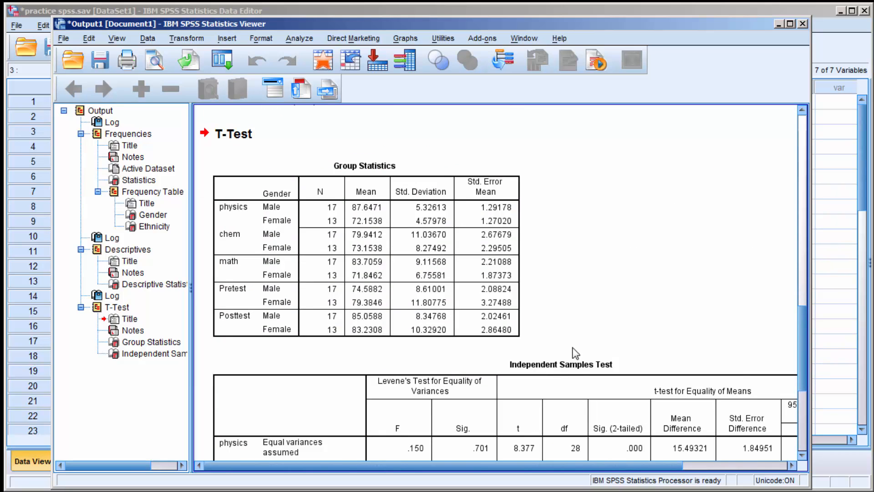
{"action": "scroll", "coordinate": [574, 353], "scroll_direction": "down", "scroll_amount": 5}
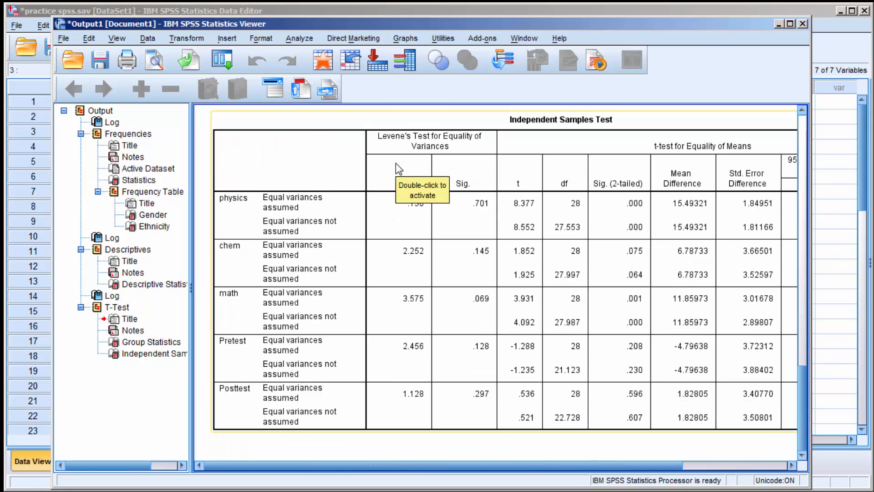
- Run a two-tailed Pearson bivariate correlation on physics, chem, math, Pretest and Posttest
{"action": "left_click", "coordinate": [294, 39]}
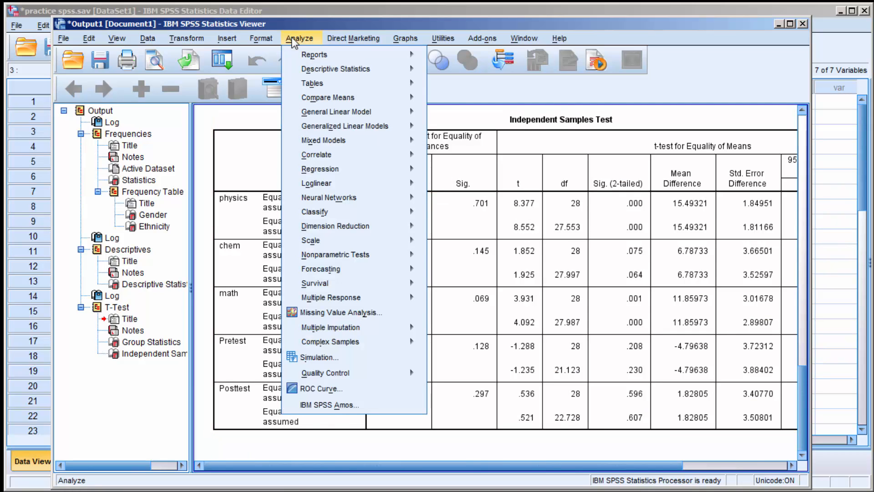
{"action": "mouse_move", "coordinate": [321, 101]}
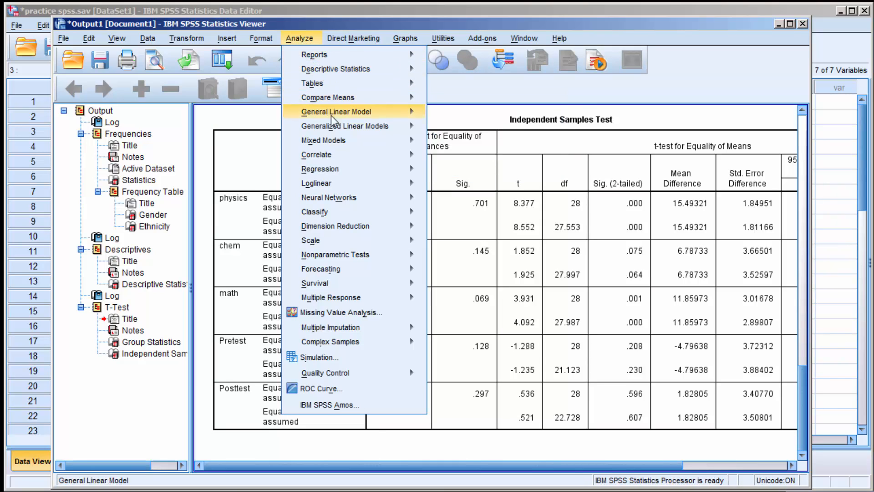
{"action": "mouse_move", "coordinate": [336, 124]}
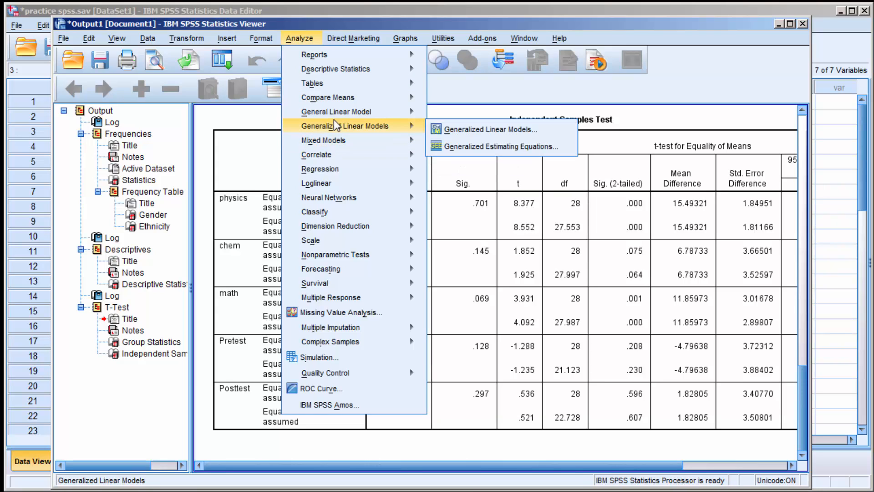
{"action": "mouse_move", "coordinate": [326, 157]}
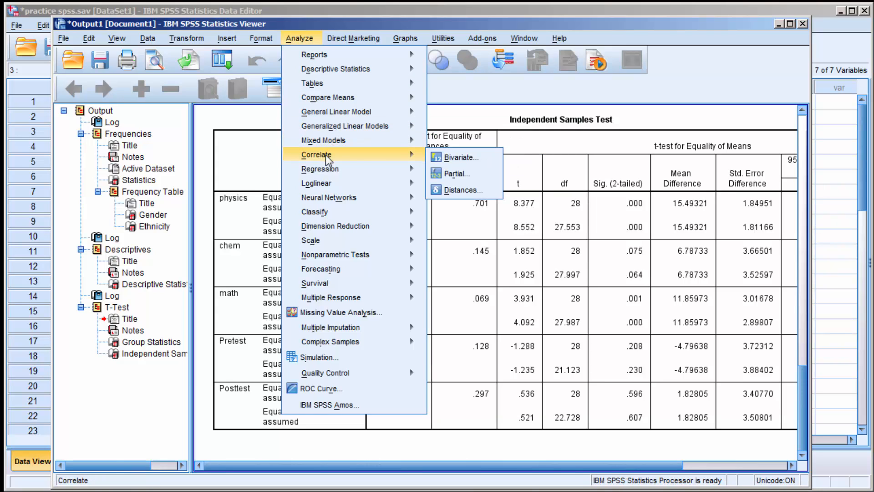
{"action": "left_click", "coordinate": [457, 160]}
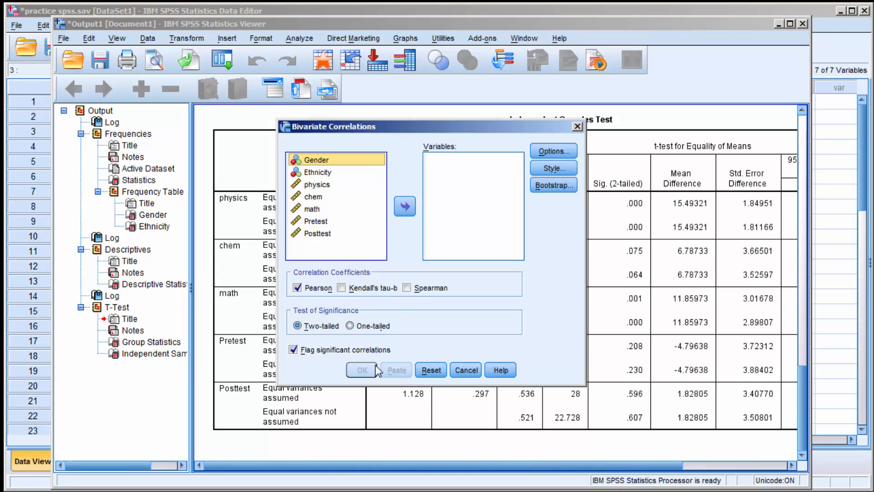
{"action": "left_click", "coordinate": [314, 184]}
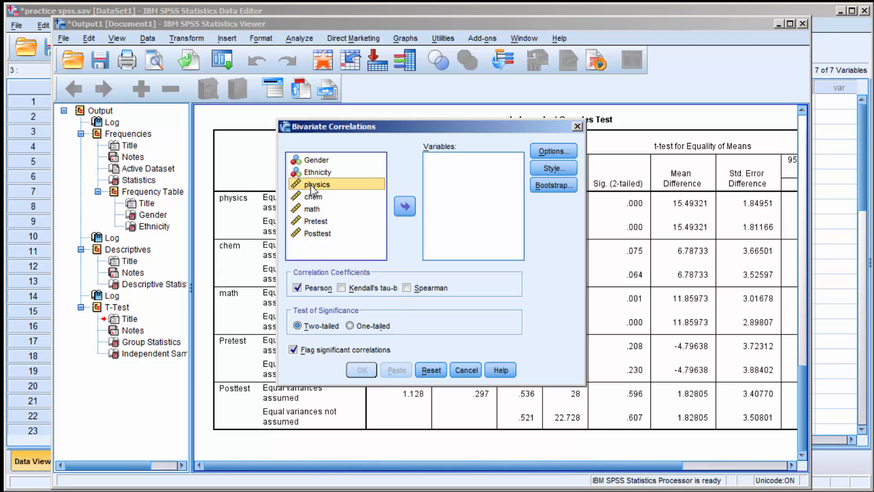
{"action": "left_click", "coordinate": [308, 233], "text": "shift"}
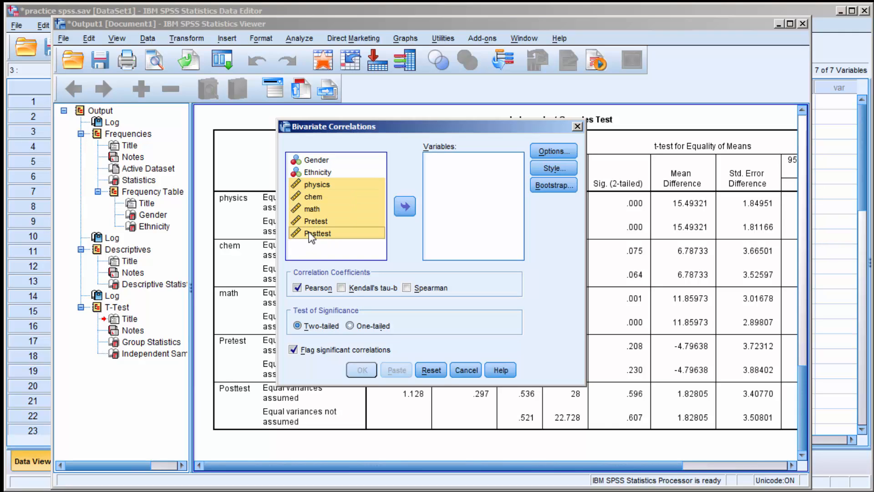
{"action": "left_click", "coordinate": [406, 207]}
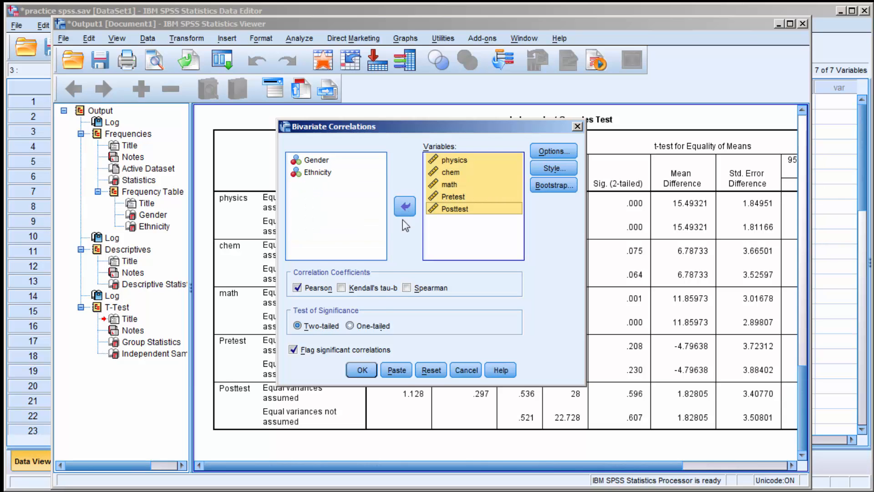
{"action": "left_click", "coordinate": [361, 370]}
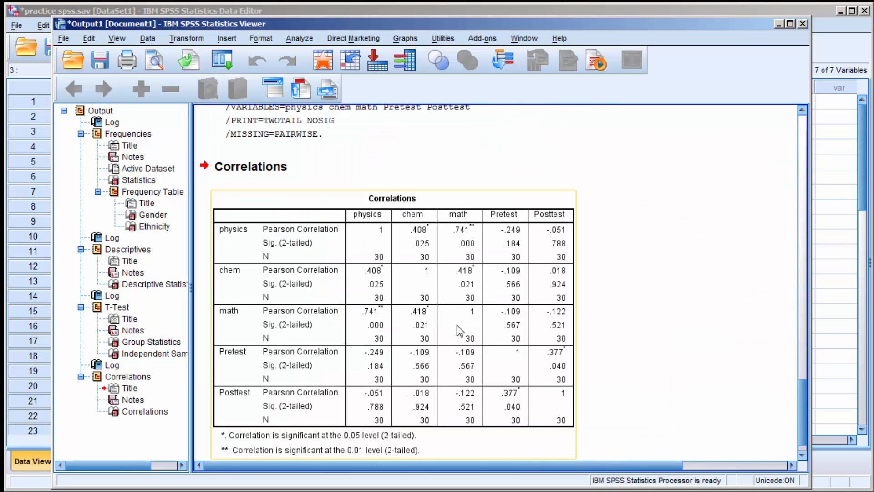
- Review the Correlations table and start a One-Way ANOVA with Ethnicity as the factor
{"action": "scroll", "coordinate": [631, 258], "scroll_direction": "down", "scroll_amount": 1}
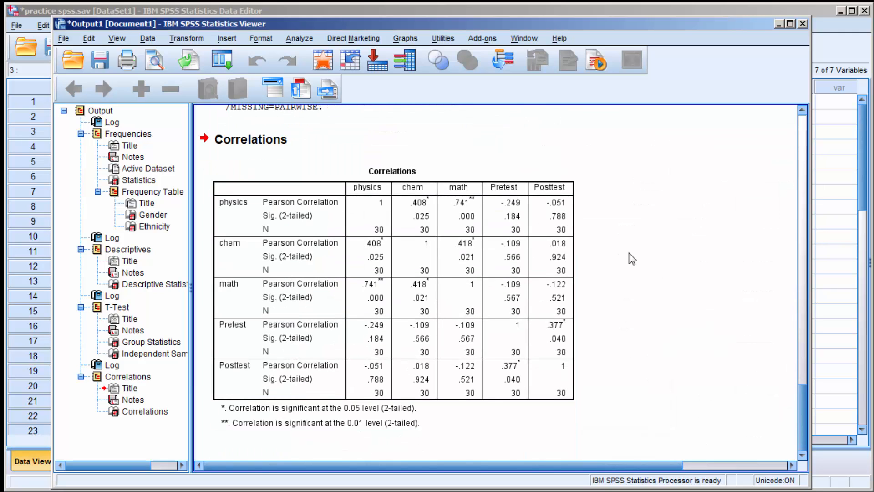
{"action": "left_click", "coordinate": [483, 299]}
{"action": "left_click_drag", "start_coordinate": [801, 425], "coordinate": [798, 449]}
{"action": "left_click", "coordinate": [298, 37]}
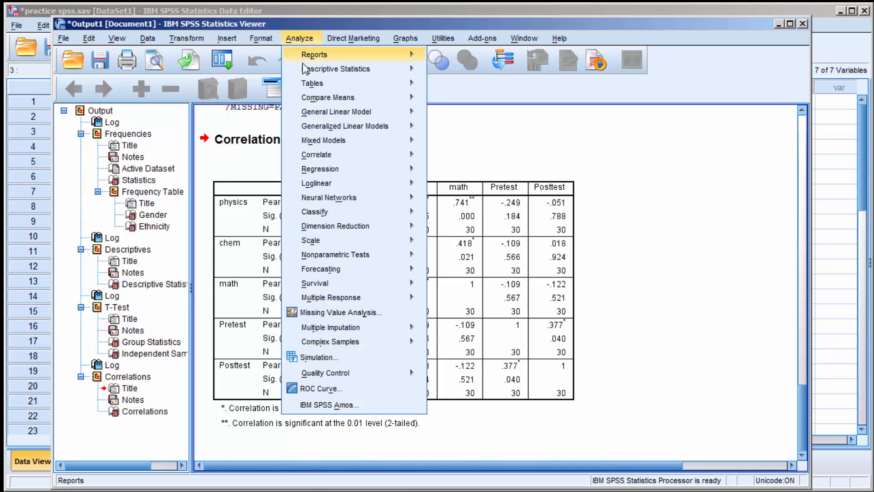
{"action": "mouse_move", "coordinate": [321, 97]}
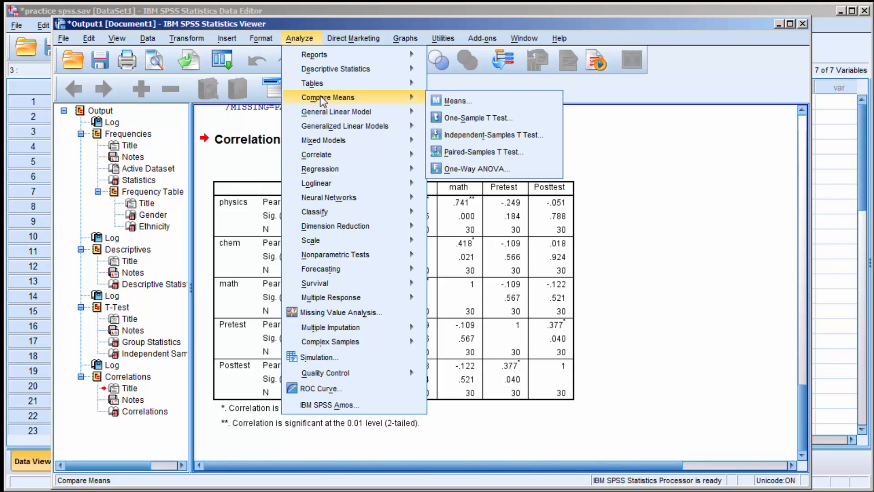
{"action": "left_click", "coordinate": [470, 169]}
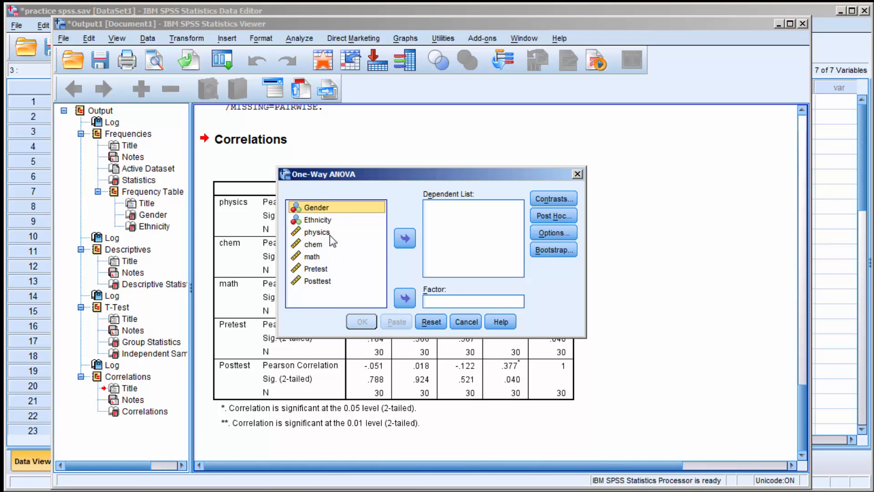
{"action": "left_click", "coordinate": [318, 220]}
{"action": "left_click", "coordinate": [405, 298]}
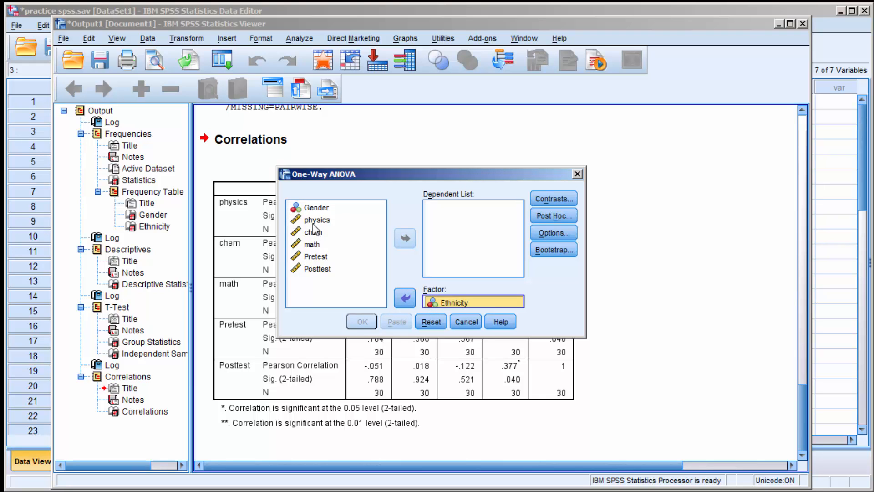
- Add physics, chem, math, Pretest and Posttest as dependent variables of the One-Way ANOVA
{"action": "left_click", "coordinate": [313, 220]}
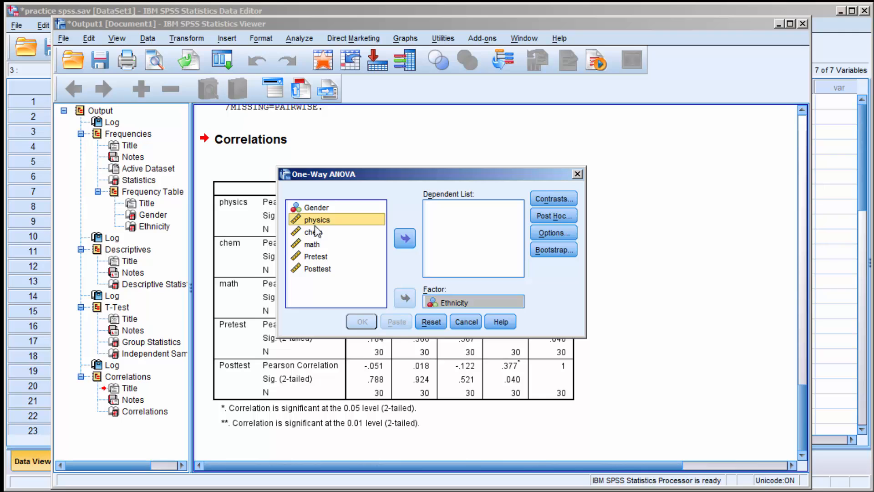
{"action": "left_click", "coordinate": [323, 269], "text": "shift"}
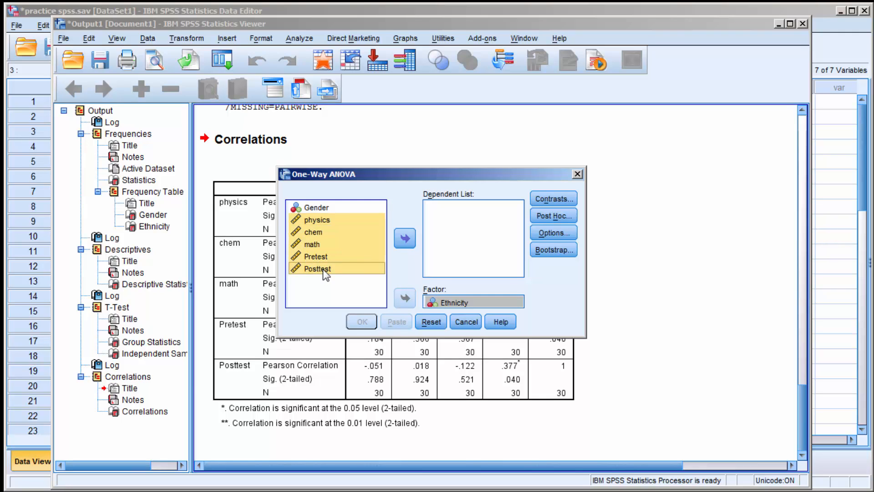
{"action": "left_click", "coordinate": [402, 238]}
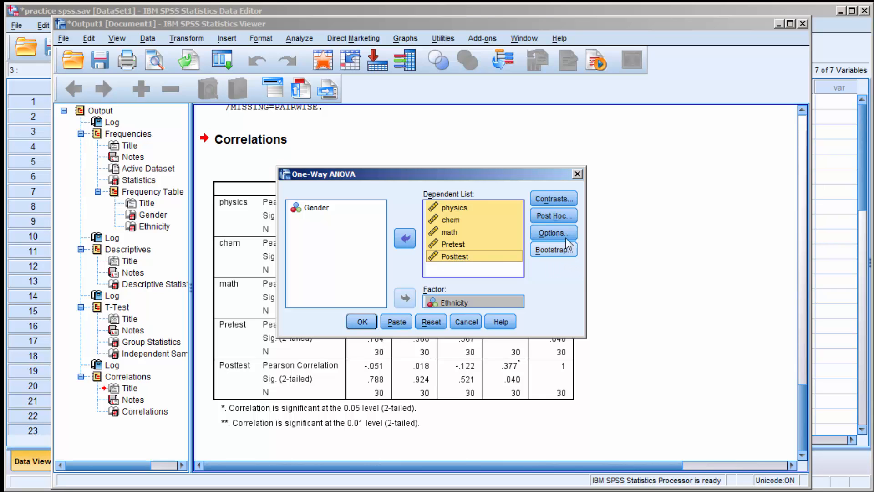
- Enable the LSD and Tukey post hoc multiple comparisons for the One-Way ANOVA
{"action": "left_click", "coordinate": [550, 217]}
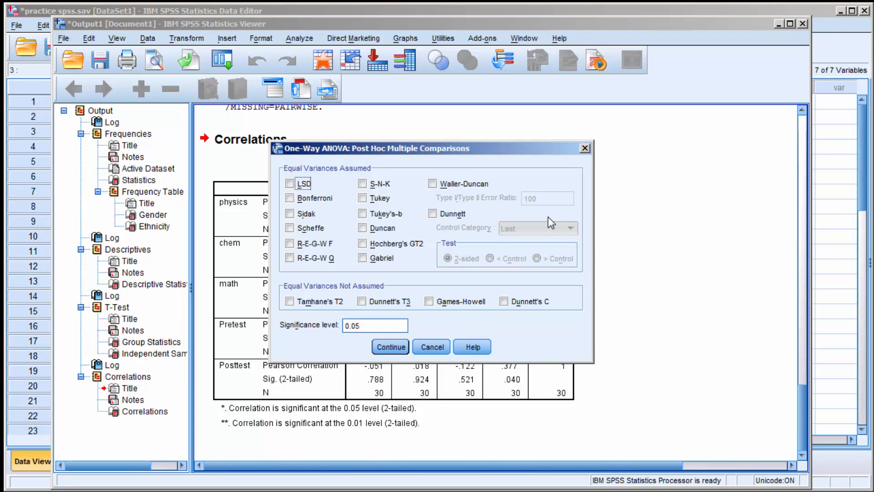
{"action": "left_click", "coordinate": [290, 183]}
{"action": "left_click", "coordinate": [363, 198]}
{"action": "left_click", "coordinate": [388, 349]}
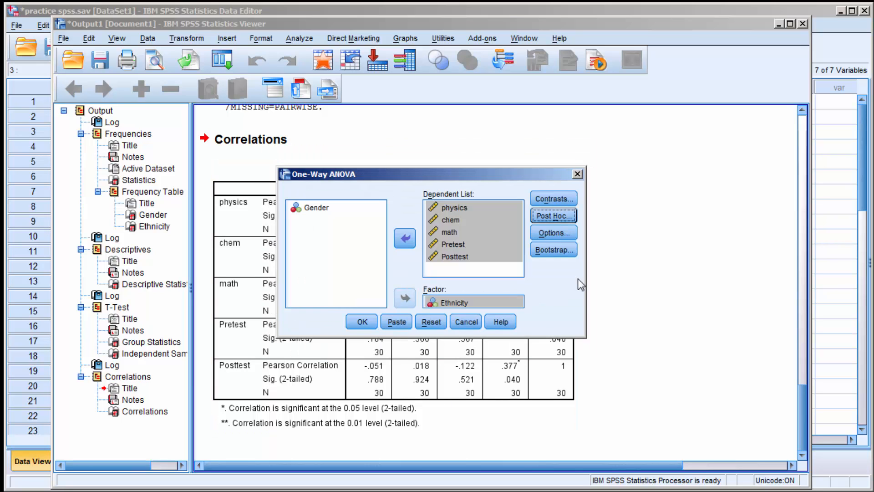
- Enable descriptive statistics for the One-Way ANOVA and run the analysis
{"action": "left_click", "coordinate": [553, 233]}
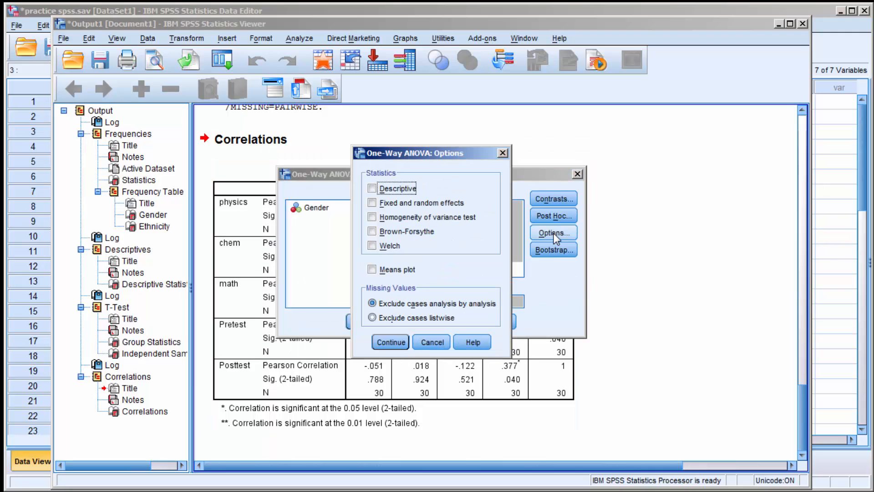
{"action": "left_click", "coordinate": [372, 187]}
{"action": "left_click", "coordinate": [391, 343]}
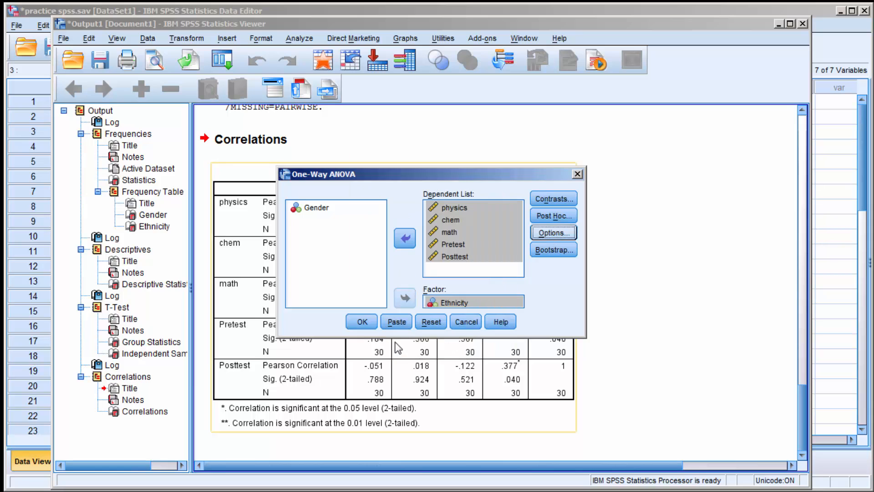
{"action": "left_click", "coordinate": [362, 322]}
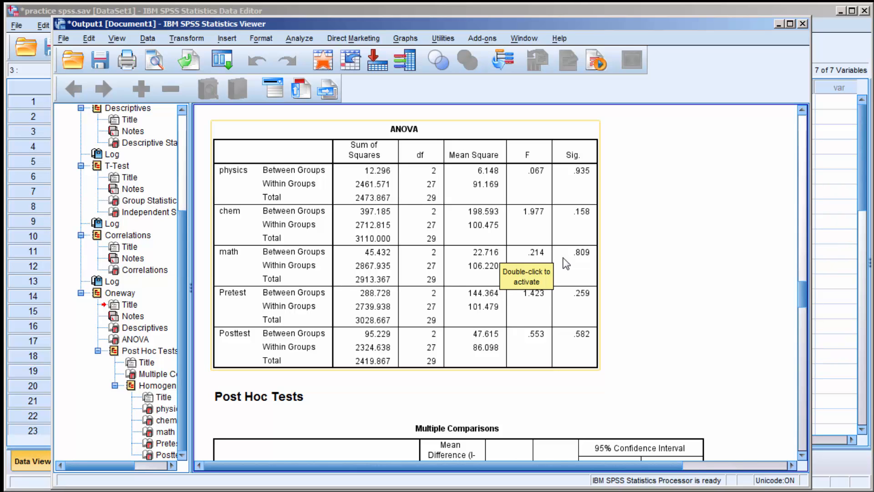
- Examine the significance values in the ANOVA table and the start of the post hoc Multiple Comparisons table
{"action": "scroll", "coordinate": [566, 263], "scroll_direction": "down", "scroll_amount": 10}
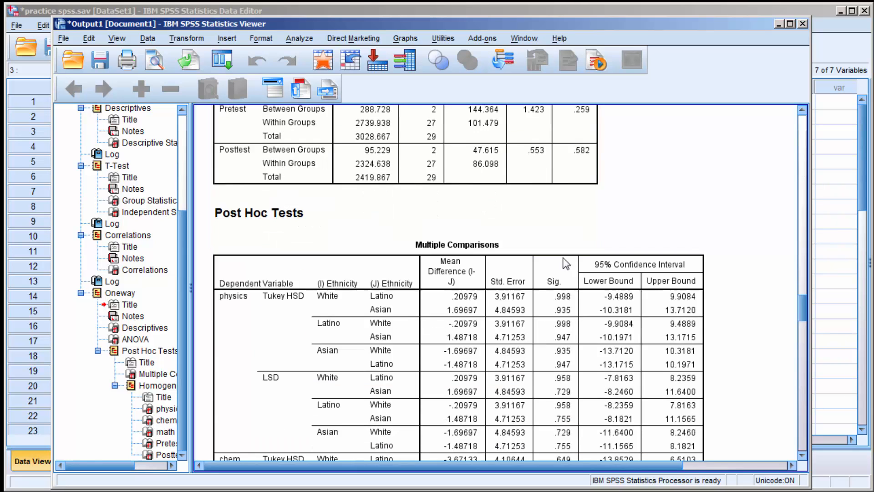
{"action": "scroll", "coordinate": [566, 263], "scroll_direction": "down", "scroll_amount": 10}
{"action": "scroll", "coordinate": [566, 263], "scroll_direction": "up", "scroll_amount": 8}
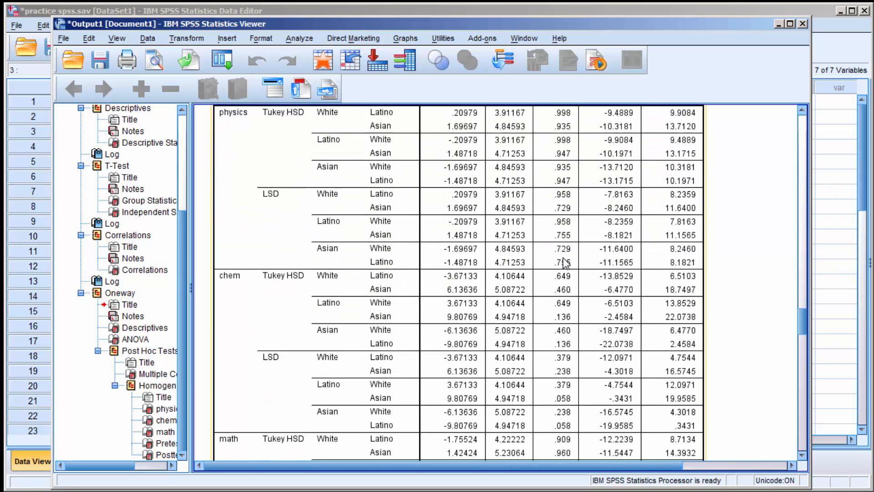
{"action": "scroll", "coordinate": [566, 263], "scroll_direction": "up", "scroll_amount": 8}
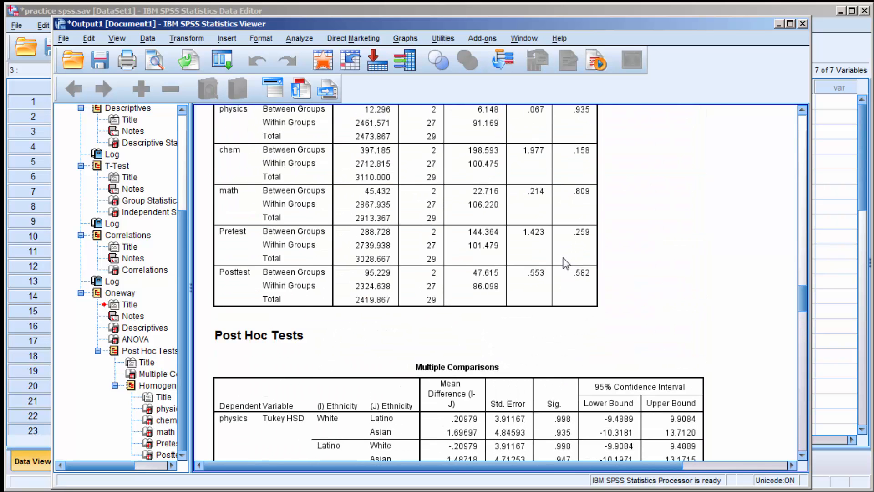
{"action": "scroll", "coordinate": [566, 263], "scroll_direction": "up", "scroll_amount": 3}
{"action": "left_click", "coordinate": [565, 263]}
{"action": "scroll", "coordinate": [566, 263], "scroll_direction": "down", "scroll_amount": 9}
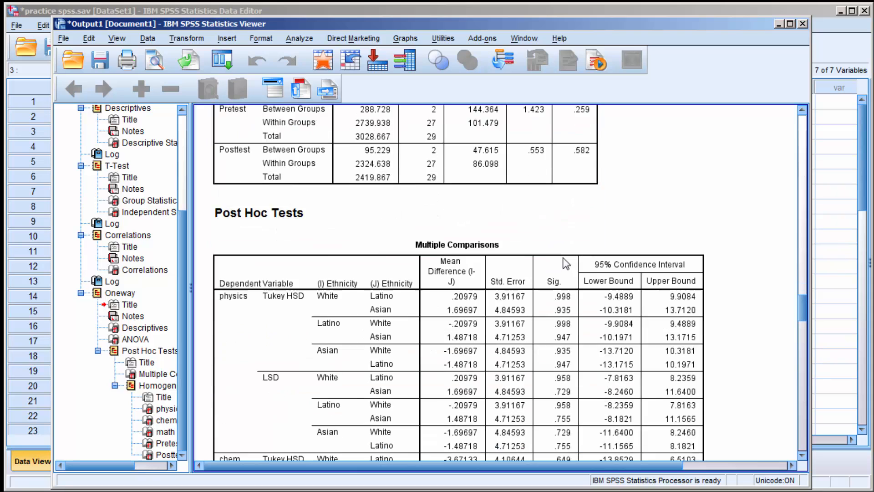
{"action": "left_click", "coordinate": [293, 181]}
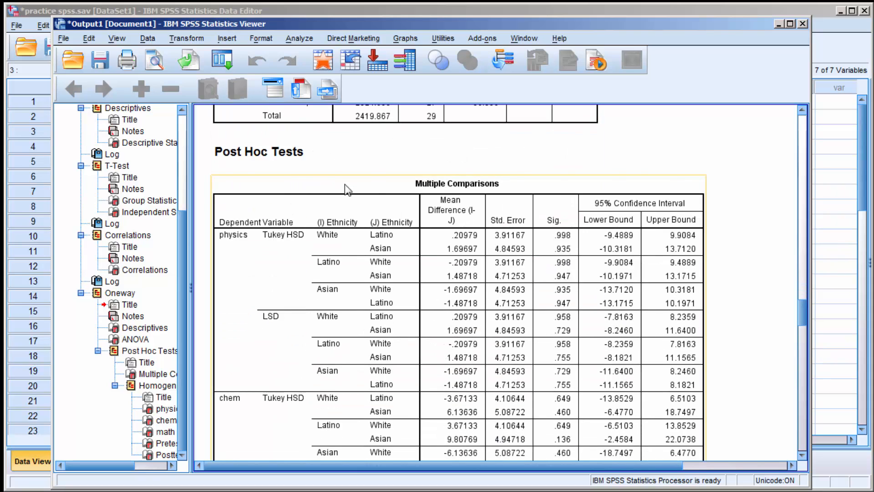
{"action": "scroll", "coordinate": [471, 235], "scroll_direction": "down", "scroll_amount": 2}
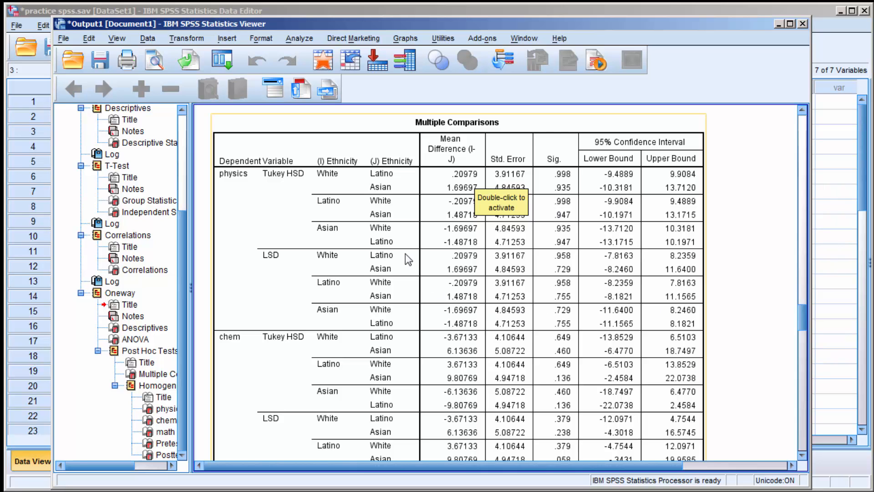
{"action": "scroll", "coordinate": [441, 279], "scroll_direction": "up", "scroll_amount": 8}
{"action": "scroll", "coordinate": [440, 278], "scroll_direction": "up", "scroll_amount": 2}
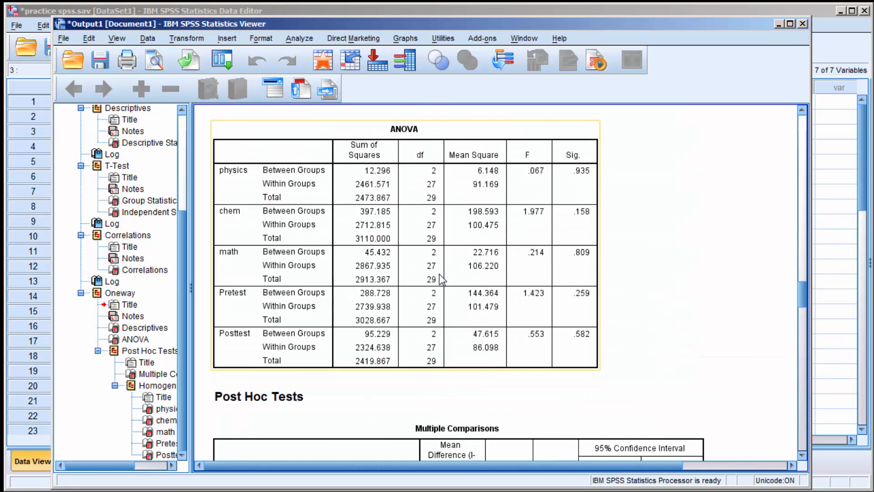
- Review the Tukey HSD and LSD comparisons and the homogeneous subsets tables through to Posttest
{"action": "scroll", "coordinate": [440, 279], "scroll_direction": "down", "scroll_amount": 10}
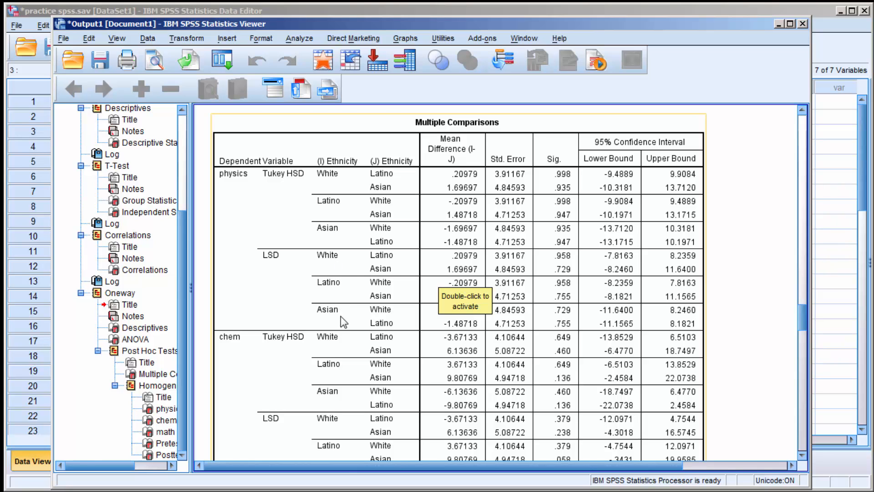
{"action": "scroll", "coordinate": [619, 293], "scroll_direction": "down", "scroll_amount": 10}
{"action": "scroll", "coordinate": [622, 296], "scroll_direction": "down", "scroll_amount": 15}
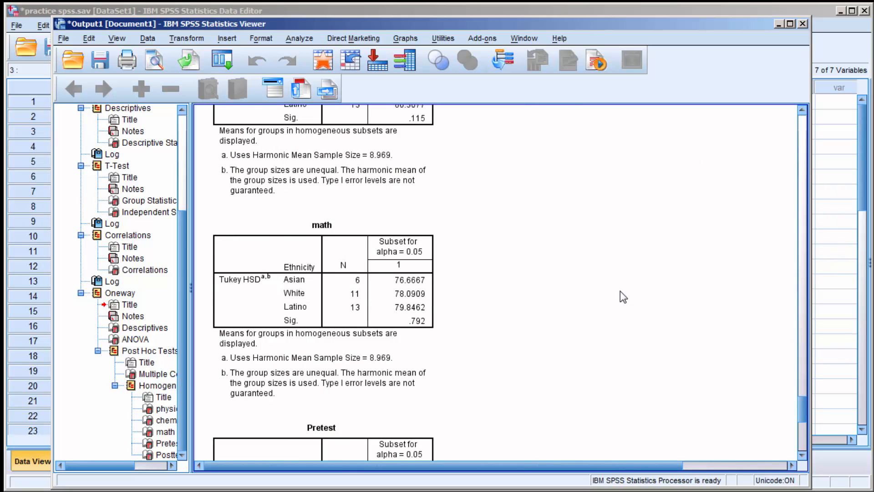
{"action": "scroll", "coordinate": [623, 297], "scroll_direction": "down", "scroll_amount": 10}
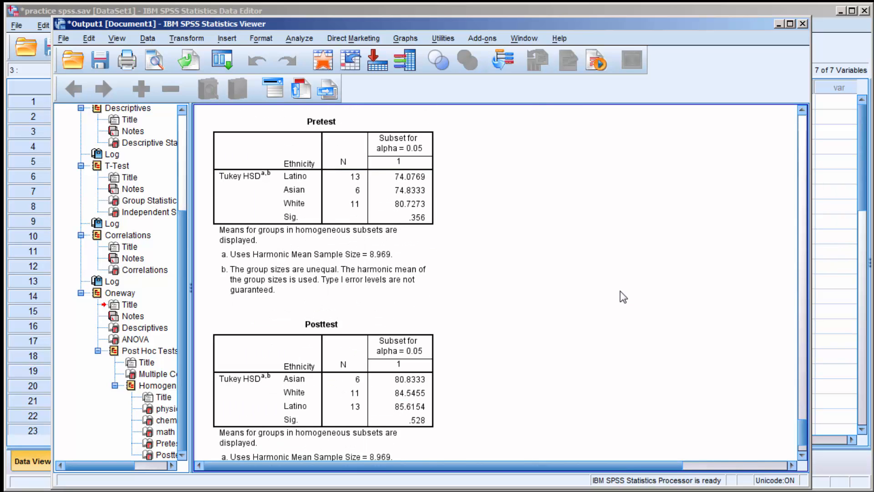
{"action": "scroll", "coordinate": [622, 296], "scroll_direction": "down", "scroll_amount": 3}
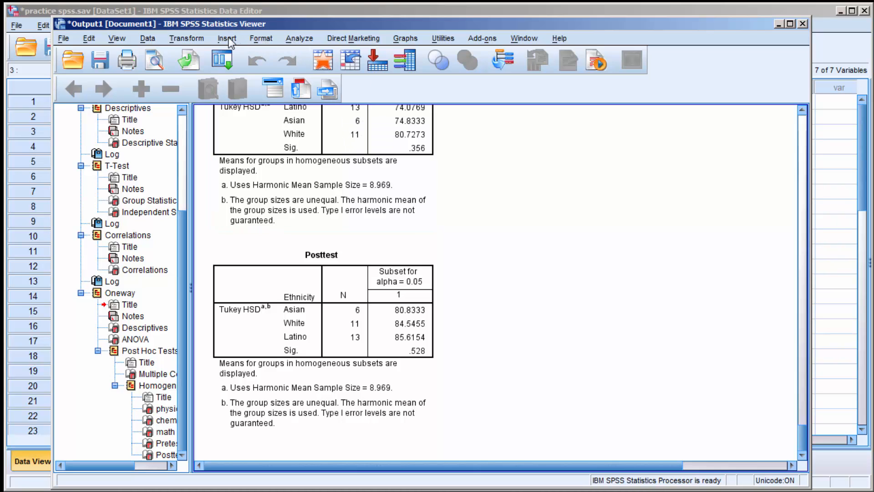
- Run a Paired-Samples T Test with Pretest and Posttest as the variable pair
{"action": "left_click", "coordinate": [298, 41]}
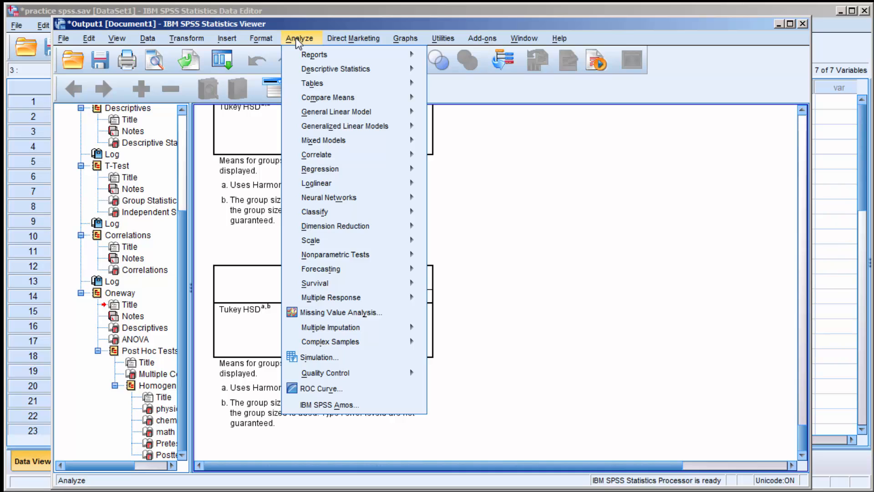
{"action": "mouse_move", "coordinate": [310, 103]}
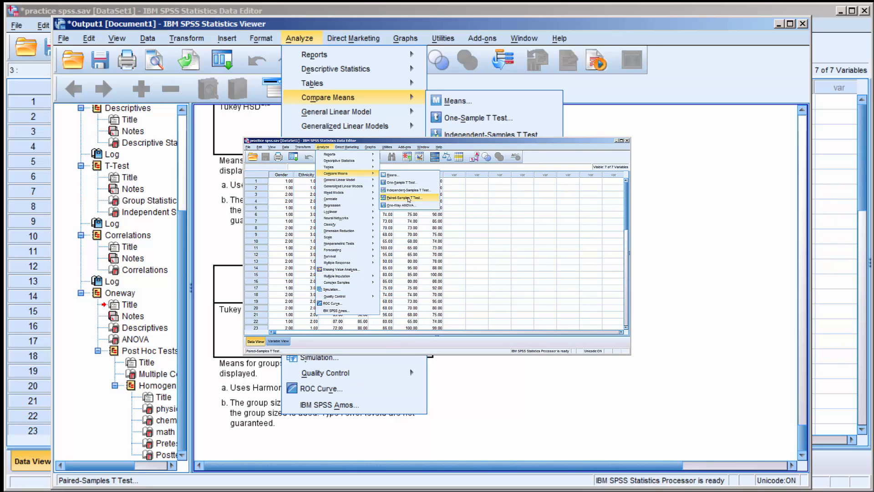
{"action": "left_click", "coordinate": [408, 199]}
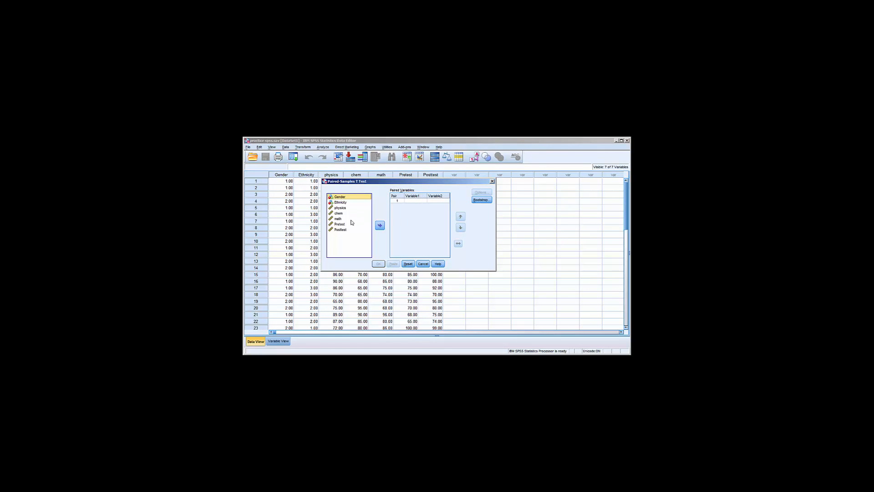
{"action": "left_click", "coordinate": [342, 224]}
{"action": "left_click", "coordinate": [380, 225]}
{"action": "left_click", "coordinate": [344, 229]}
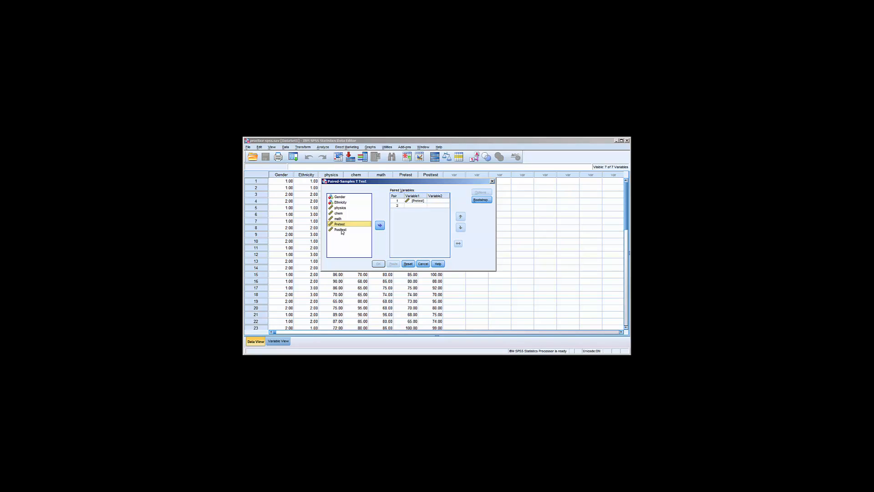
{"action": "left_click", "coordinate": [380, 225]}
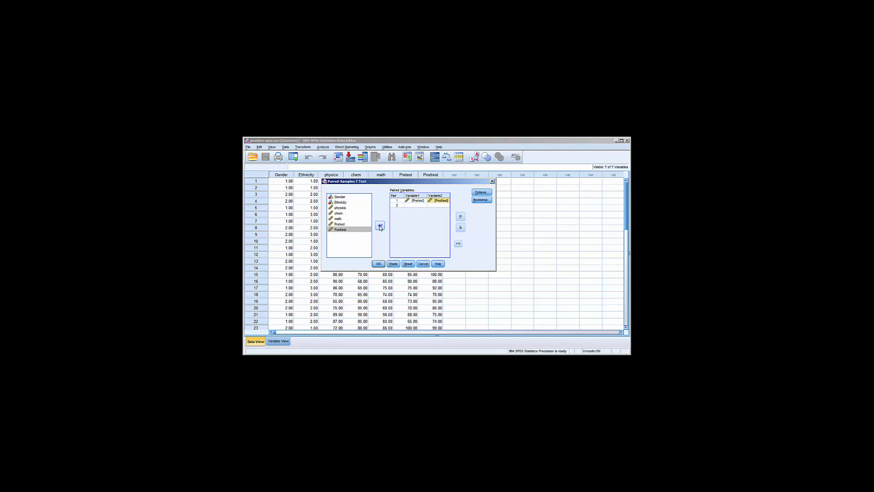
{"action": "left_click", "coordinate": [378, 264]}
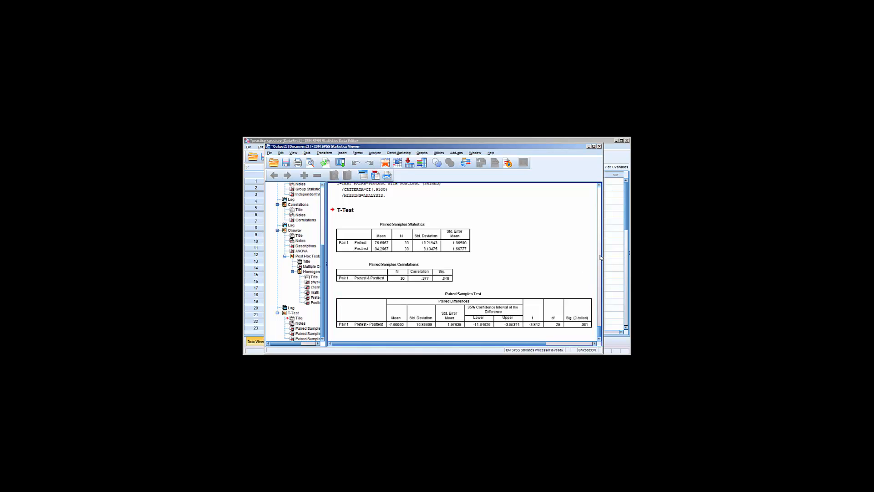
- Compute a new variable GPA as (physics+chem+math)/3 and show it in the Data Editor
{"action": "mouse_move", "coordinate": [600, 333]}
{"action": "left_mouse_down"}
{"action": "mouse_move", "coordinate": [596, 195]}
{"action": "mouse_move", "coordinate": [600, 335]}
{"action": "left_mouse_up"}
{"action": "left_click", "coordinate": [406, 226]}
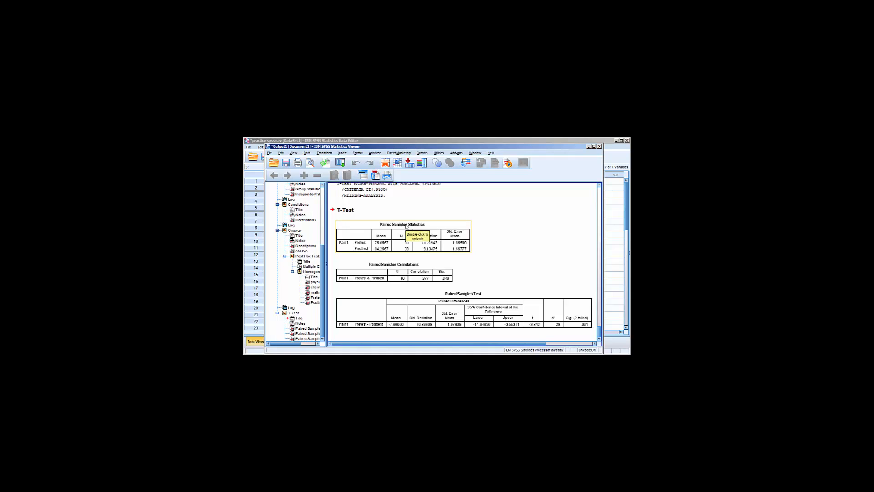
{"action": "left_click", "coordinate": [323, 153]}
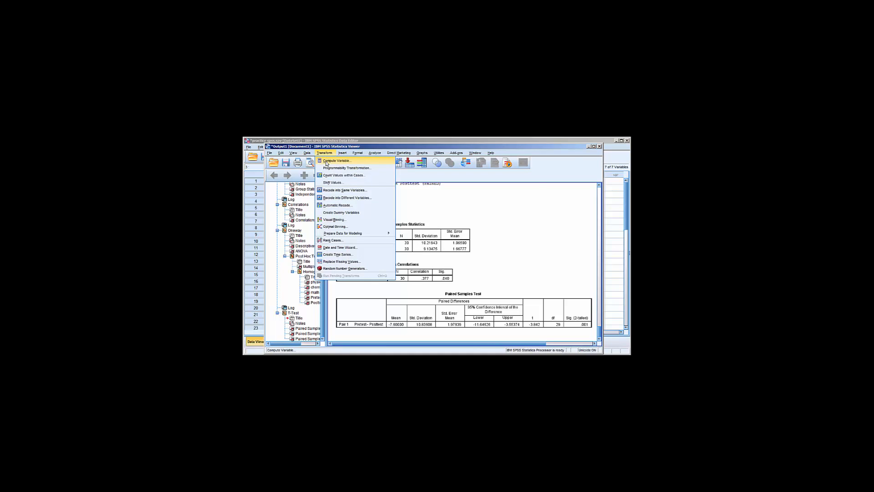
{"action": "left_click", "coordinate": [327, 162]}
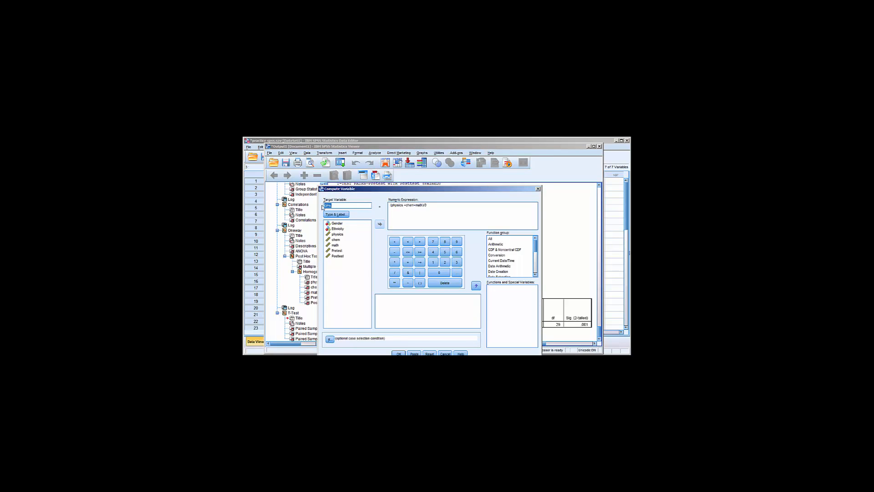
{"action": "left_click", "coordinate": [340, 205]}
{"action": "left_click", "coordinate": [536, 253]}
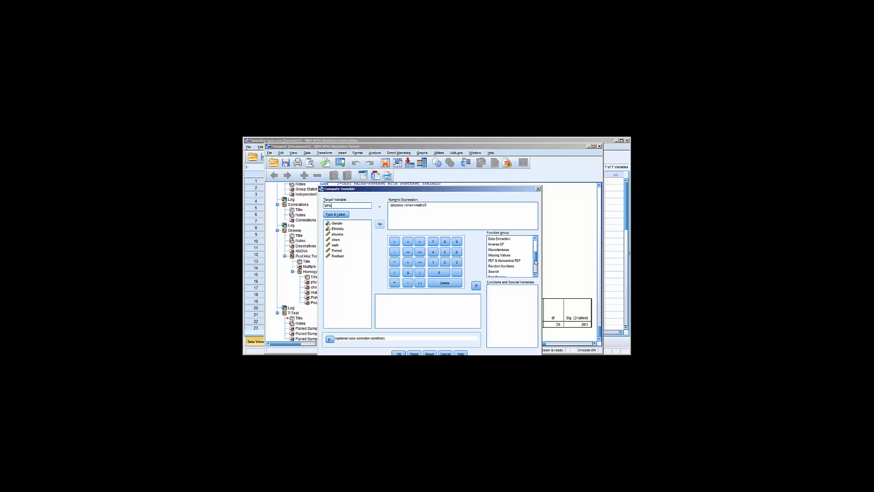
{"action": "left_click_drag", "start_coordinate": [535, 256], "coordinate": [535, 279]}
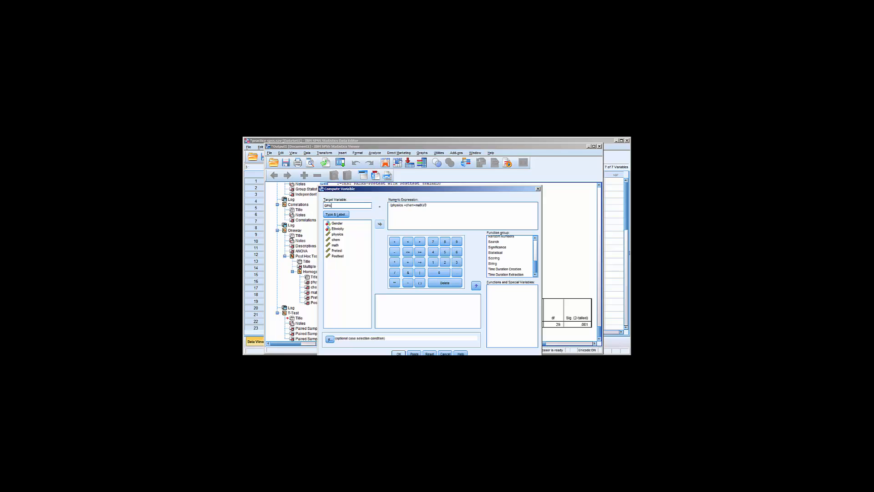
{"action": "left_click", "coordinate": [398, 353]}
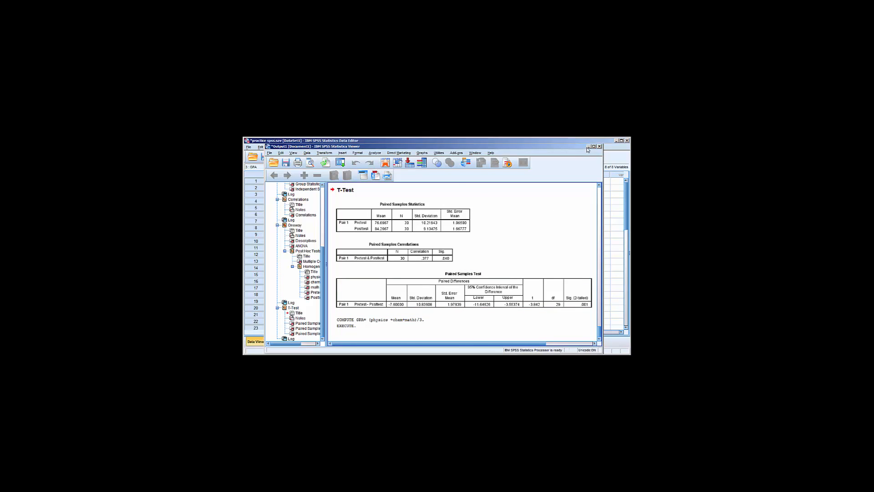
{"action": "left_click", "coordinate": [588, 146]}
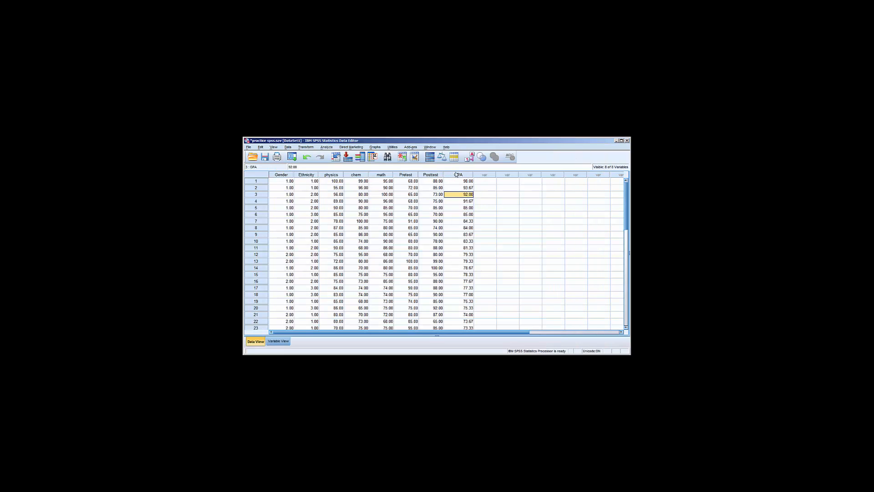